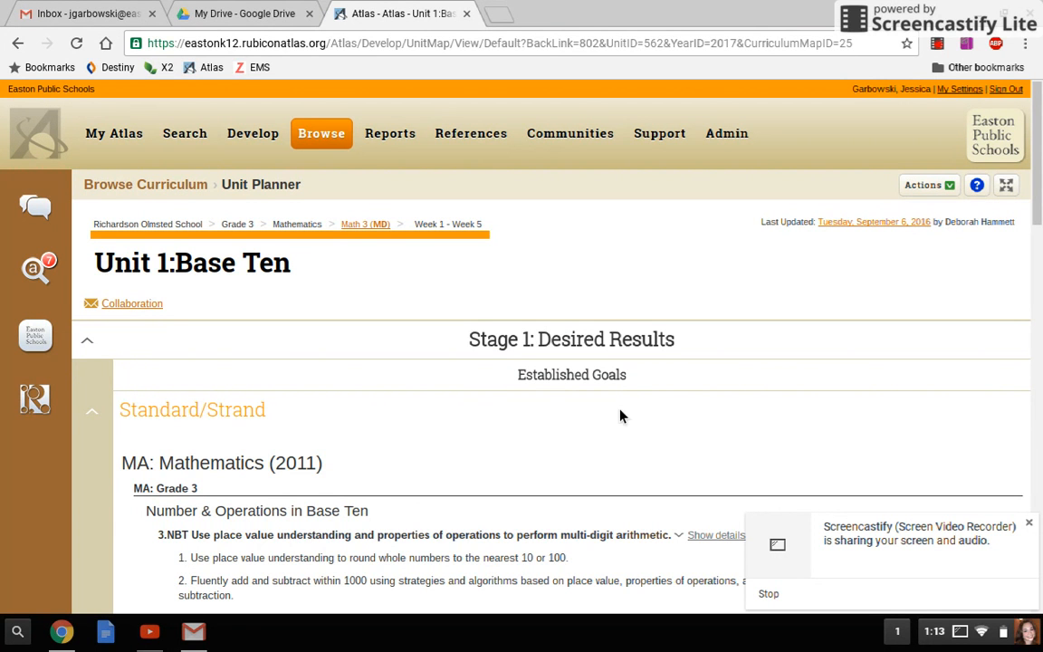
Step: Open the Gr3 Math U1 L1 lesson document from the Learning Activities of Unit 1: Base Ten
scroll(633, 313, "down", 3)
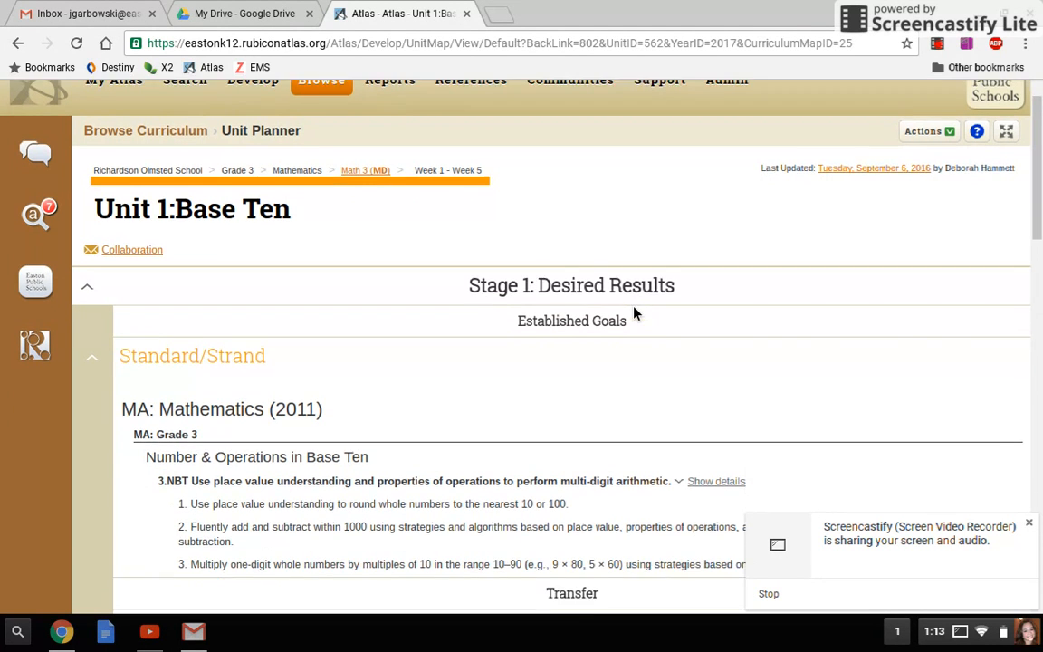
scroll(633, 313, "down", 15)
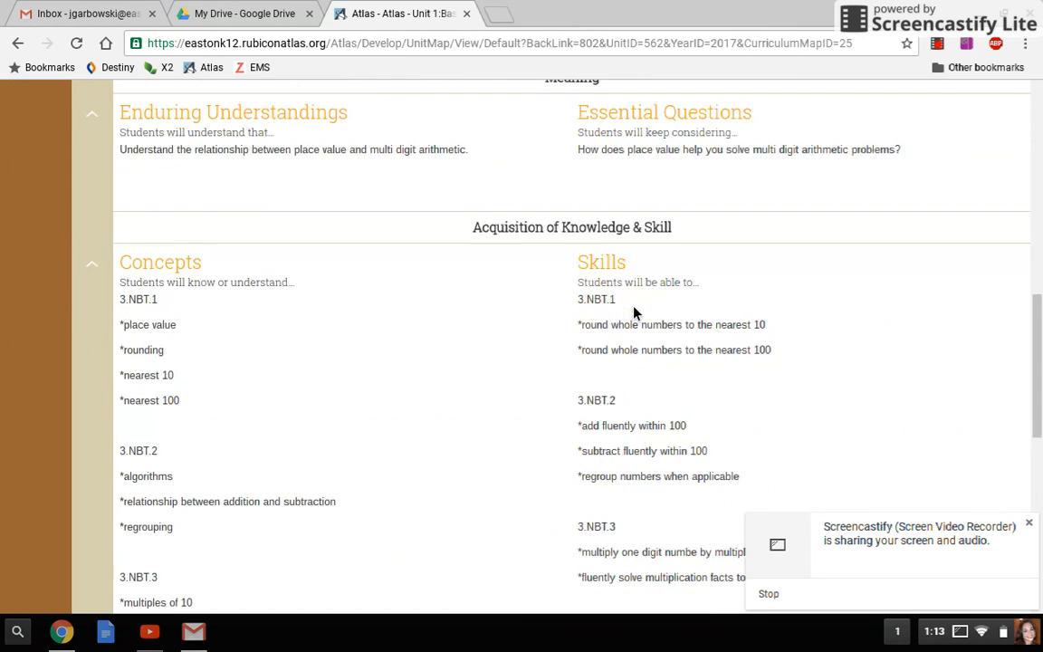
scroll(633, 313, "down", 1)
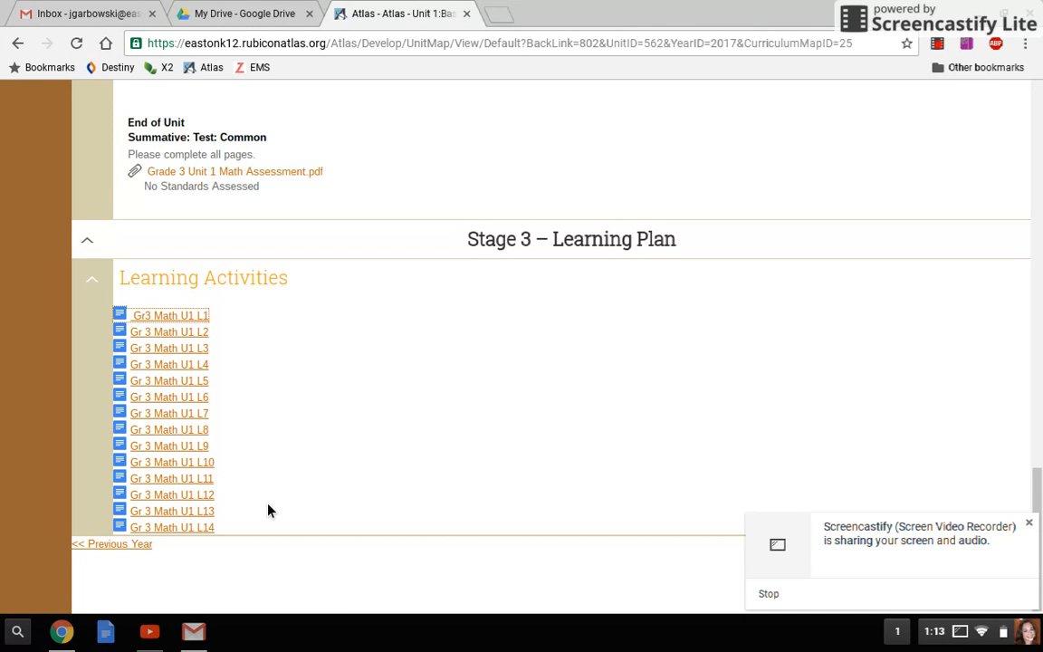
left_click(183, 318)
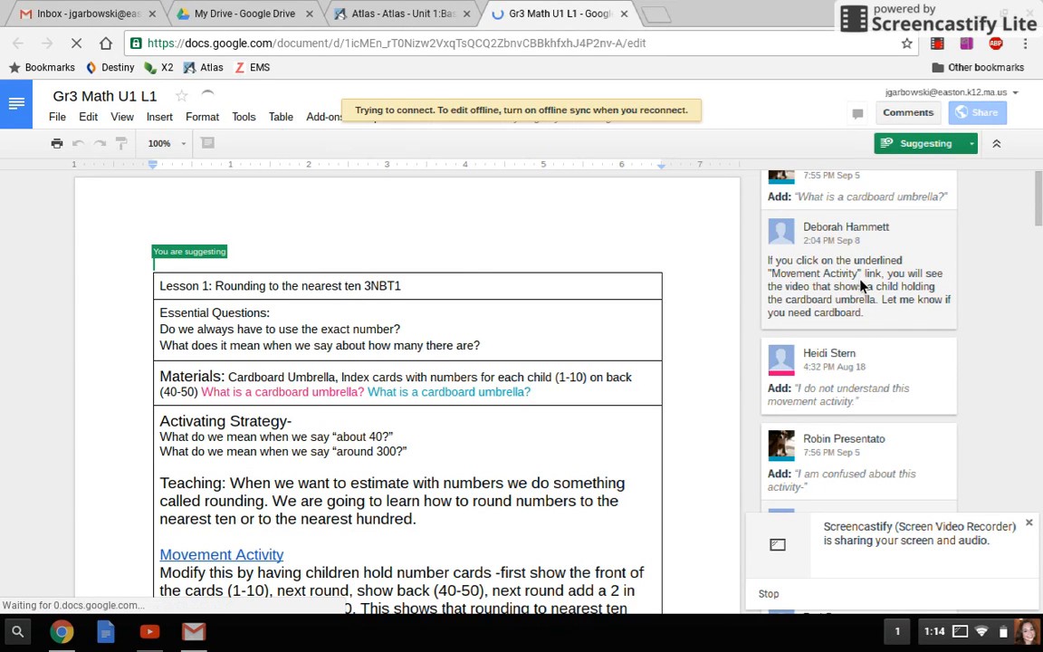
Step: Examine the teachers' comments and suggestions throughout the Gr3 Math U1 L1 document, and close it
scroll(861, 286, "down", 4)
scroll(861, 286, "down", 5)
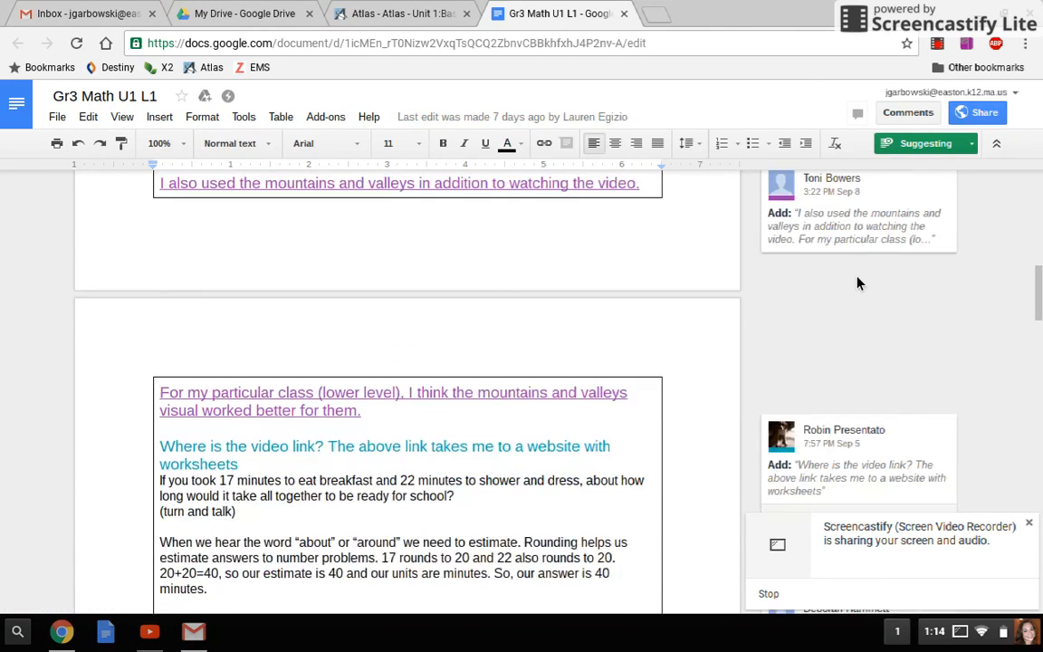
scroll(861, 286, "down", 3)
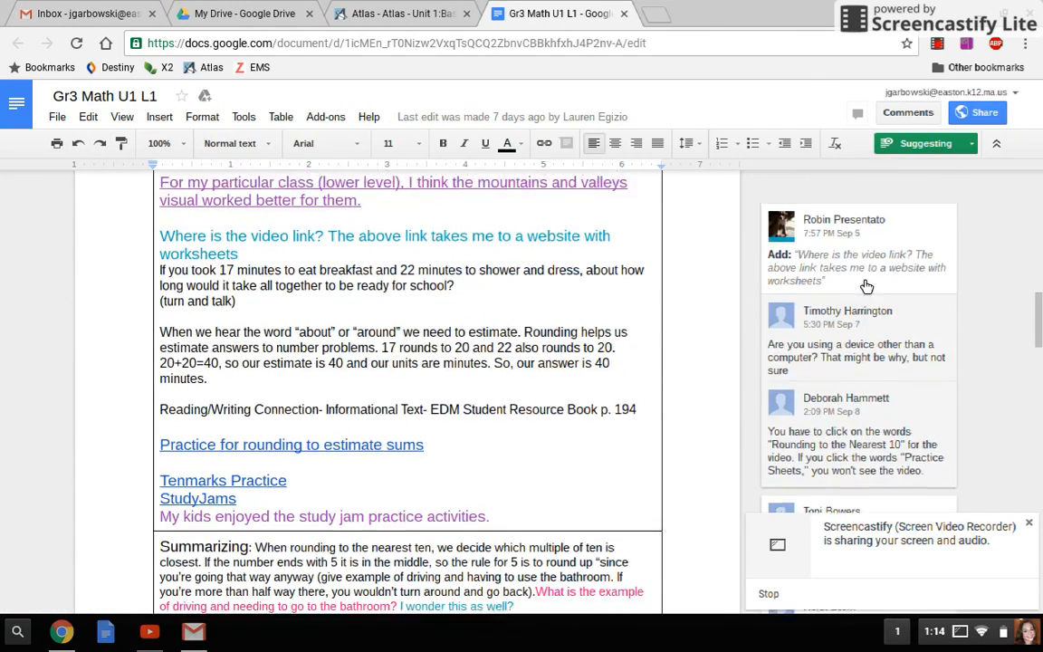
scroll(866, 286, "up", 12)
scroll(866, 286, "up", 2)
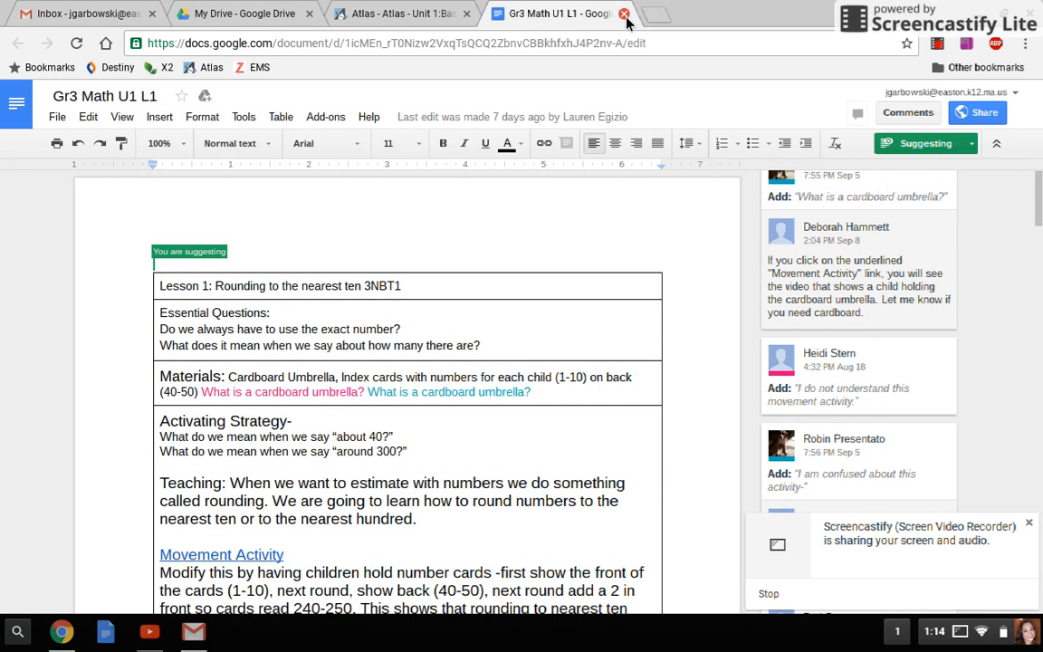
middle_click(568, 18)
Step: Open TEST UNIT 1 of TEST COURSE (MD) for editing
scroll(363, 200, "up", 15)
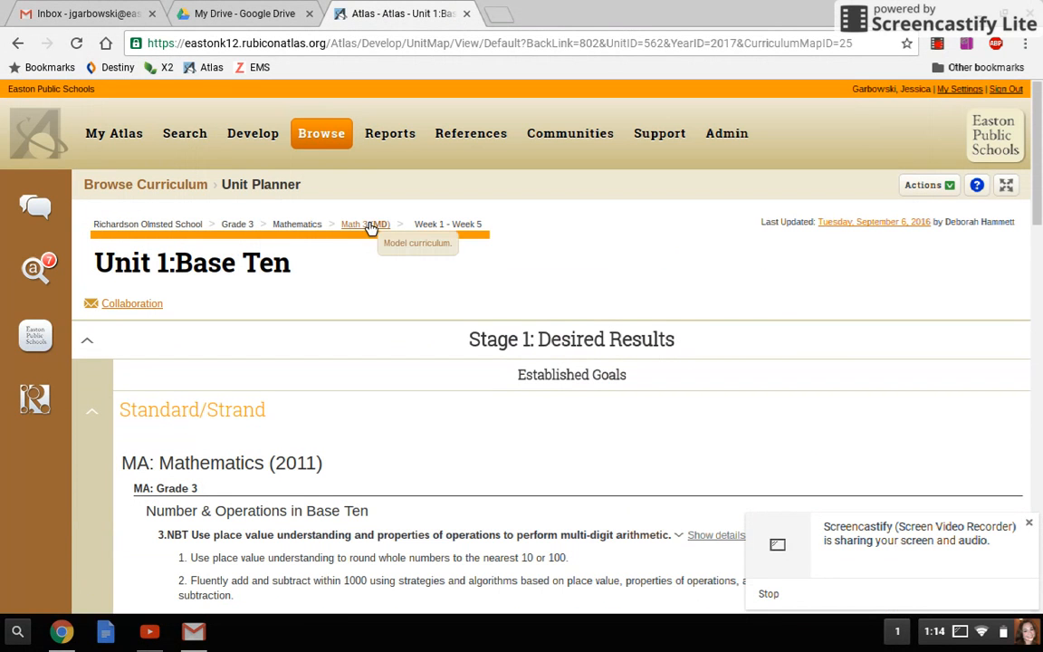
mouse_move(265, 143)
left_click(268, 195)
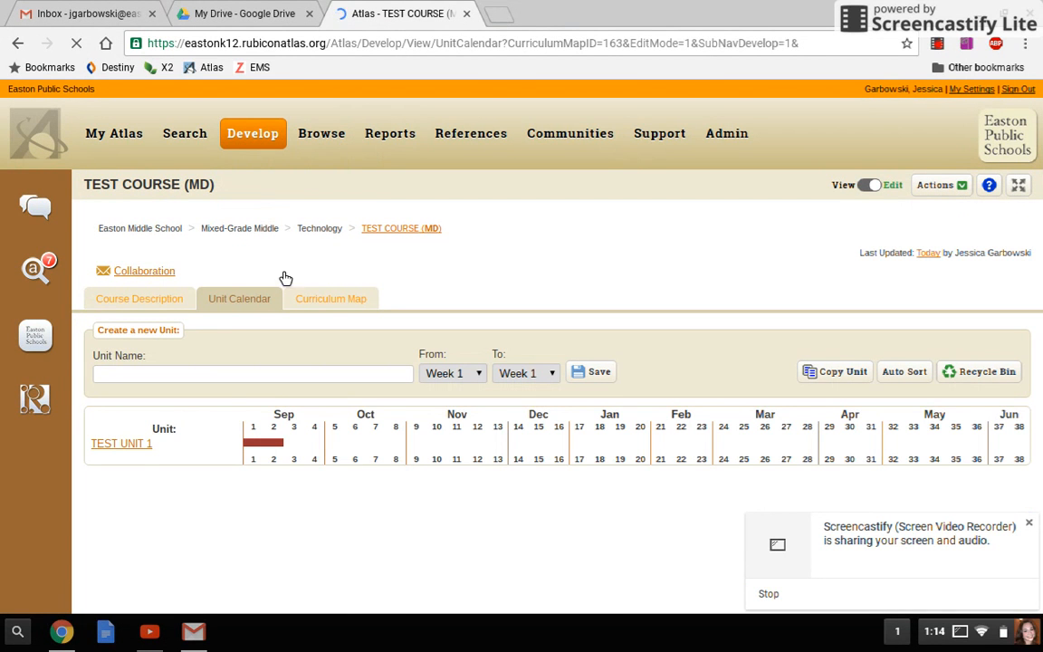
left_click(130, 445)
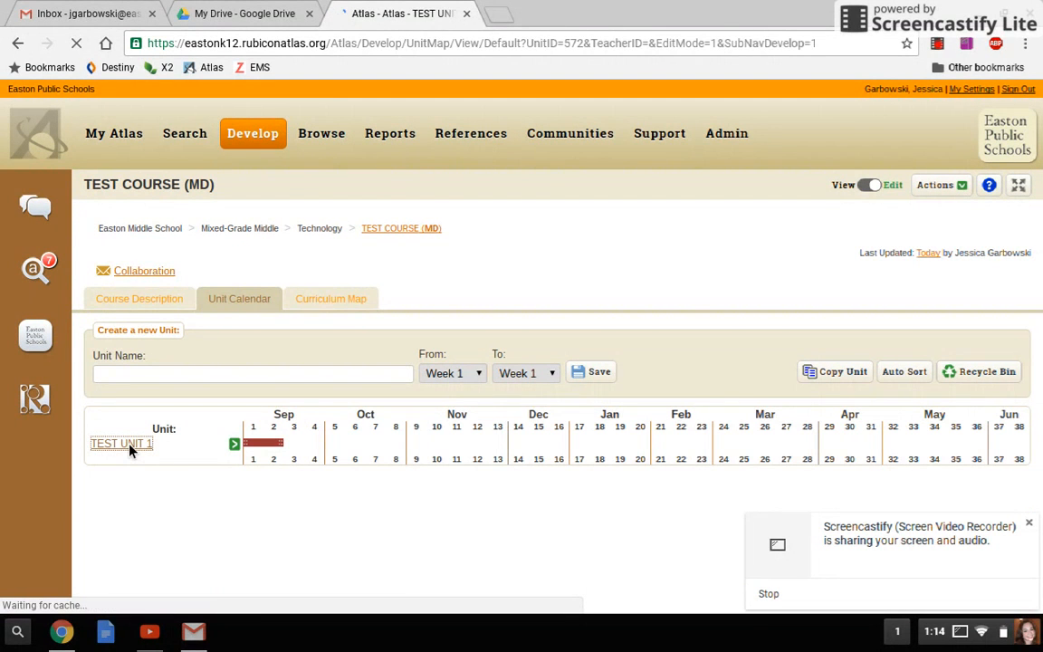
Step: Attach the Lesson 1 document from Google Drive to the Learning Activities of the unit's Stage 3 – Learning Plan
scroll(538, 430, "down", 8)
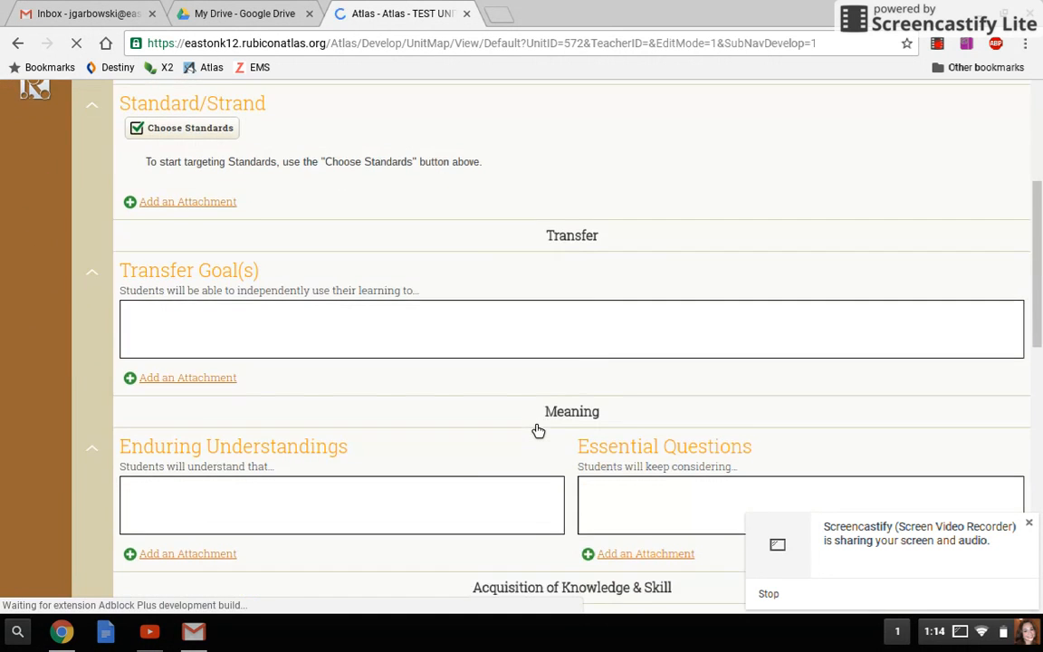
scroll(538, 431, "down", 5)
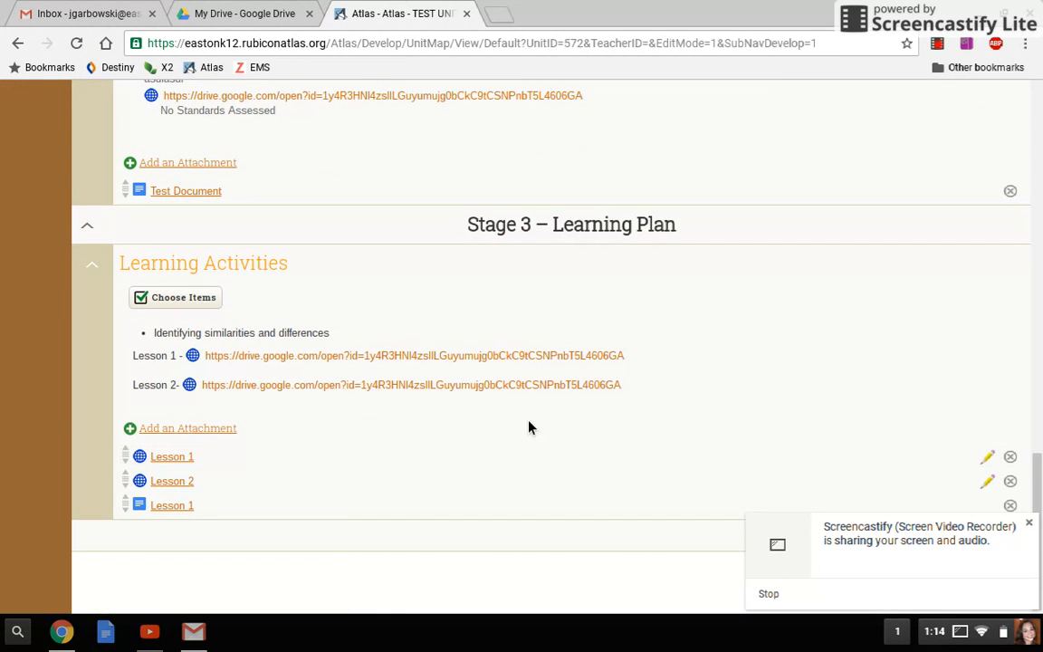
left_click(177, 428)
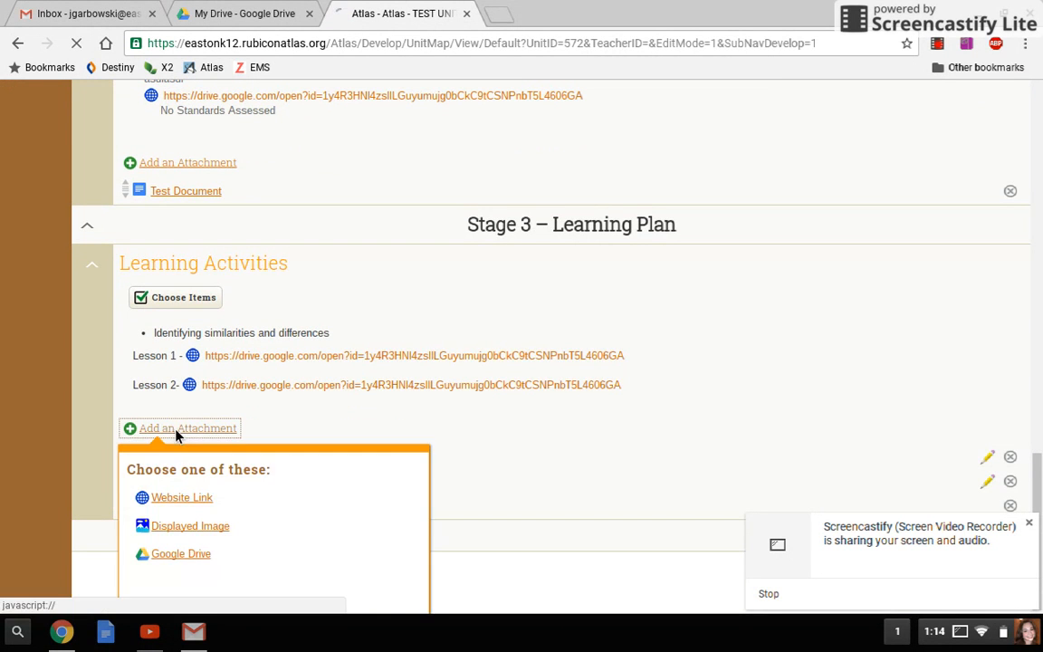
left_click(163, 558)
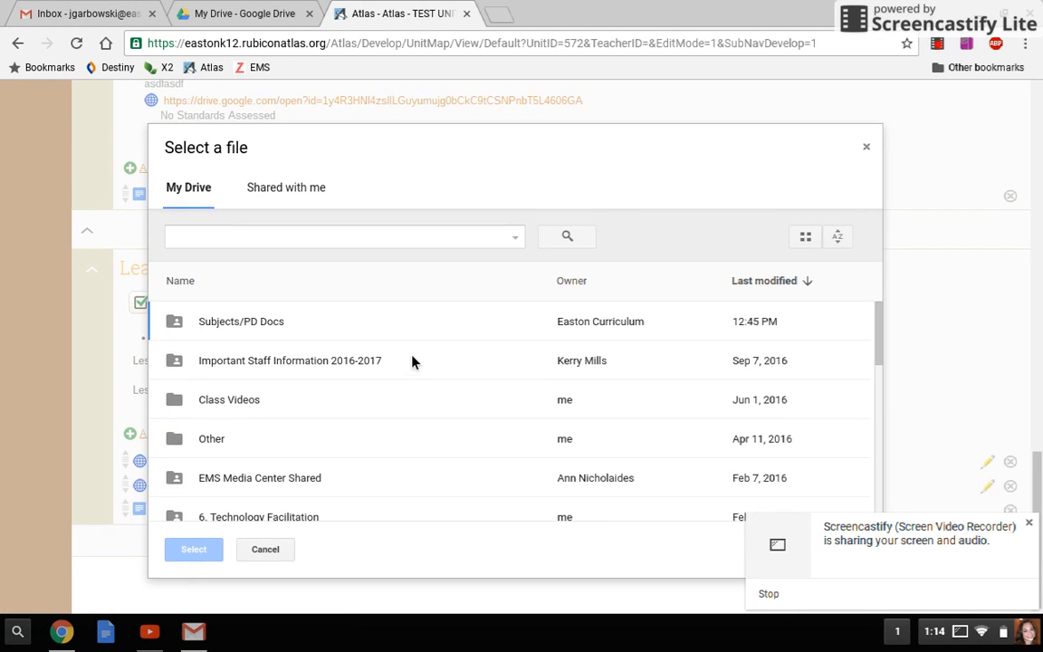
scroll(399, 437, "down", 5)
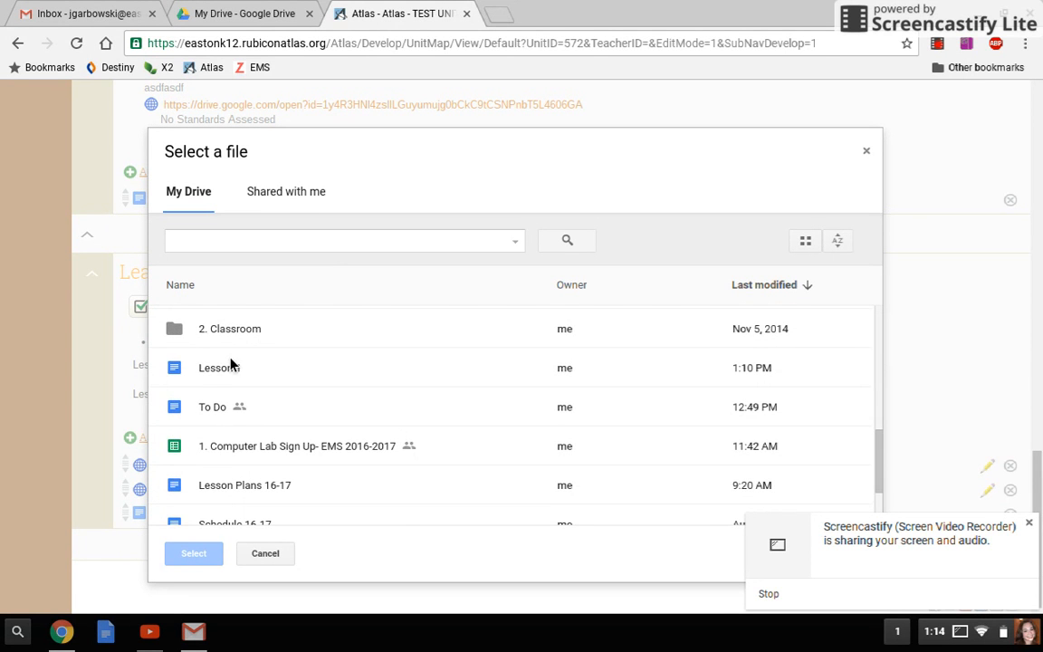
left_click(232, 363)
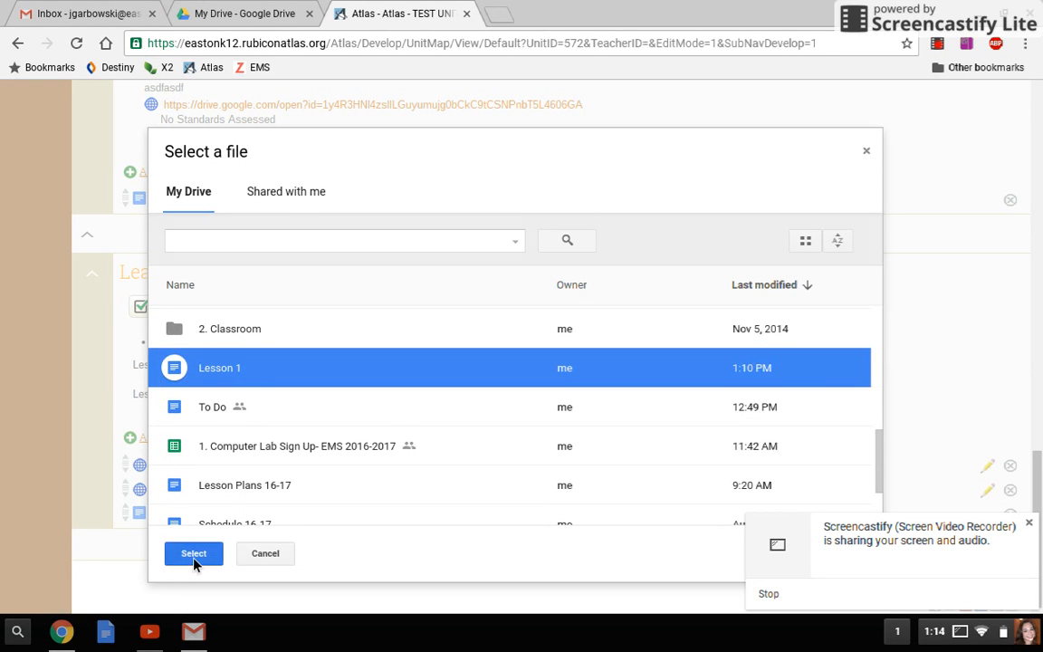
left_click(194, 554)
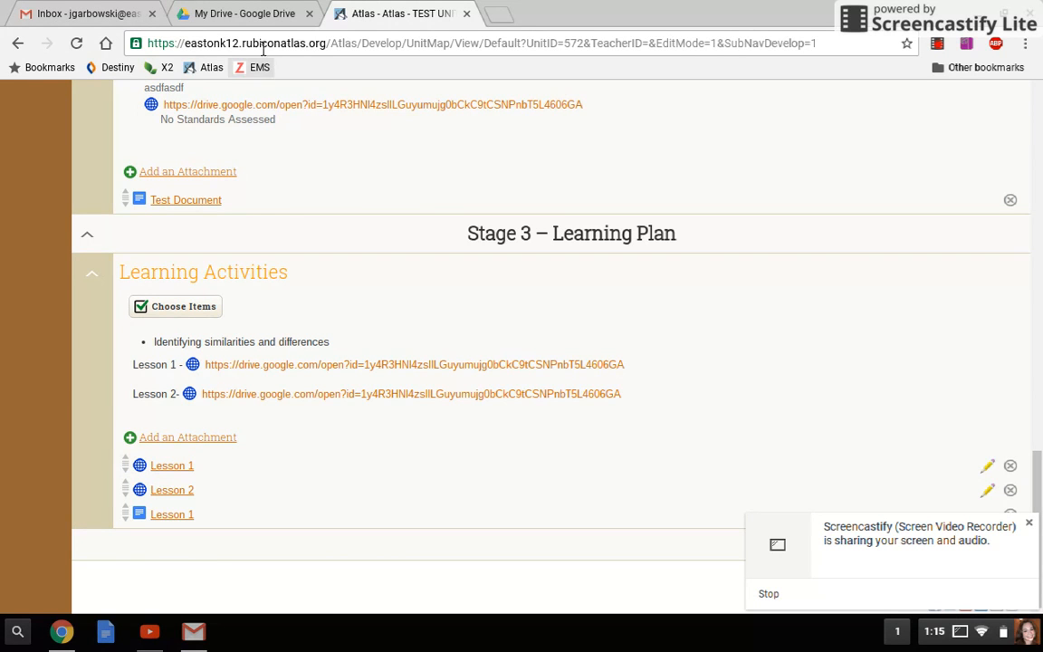
Step: Turn on link sharing for the Lesson 1 document in Google Drive so that anyone at easton.k12.ma.us with the link can comment
left_click(249, 23)
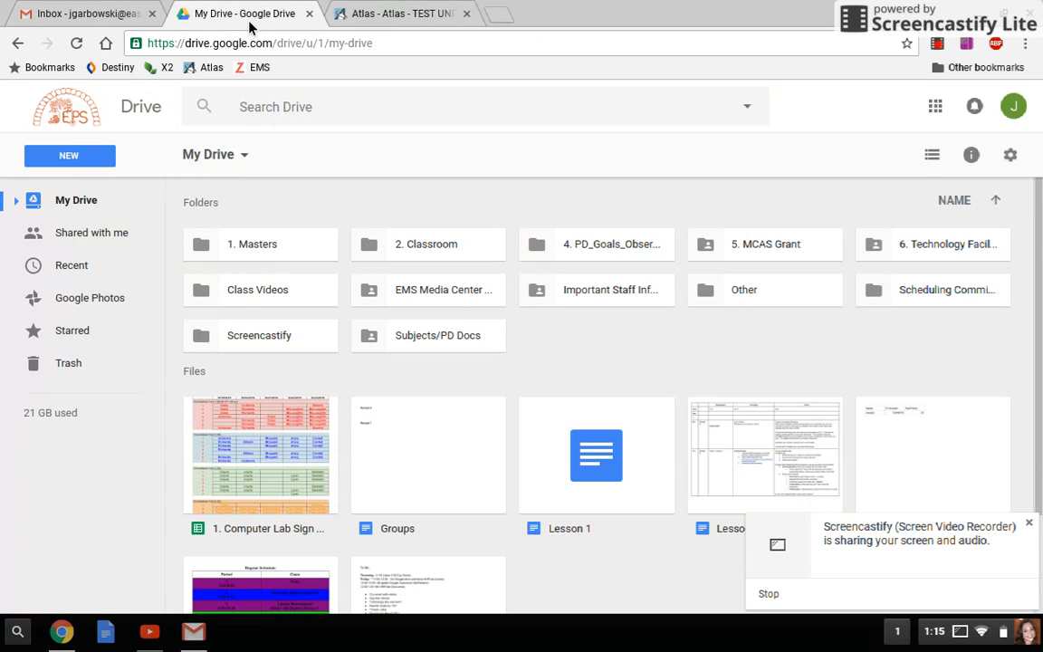
double_click(599, 443)
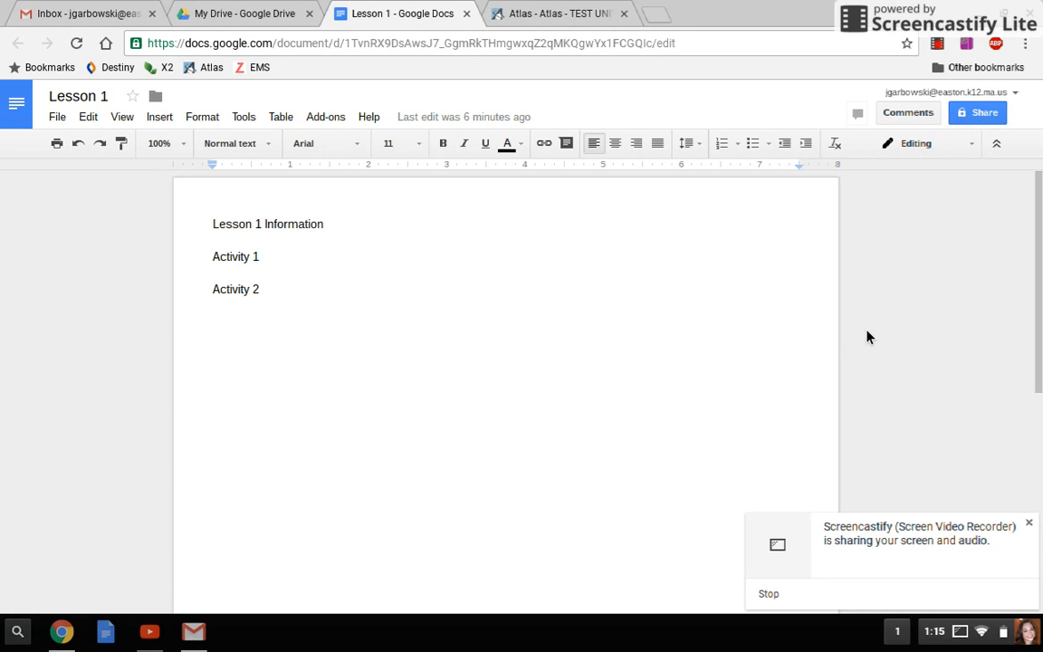
left_click(973, 121)
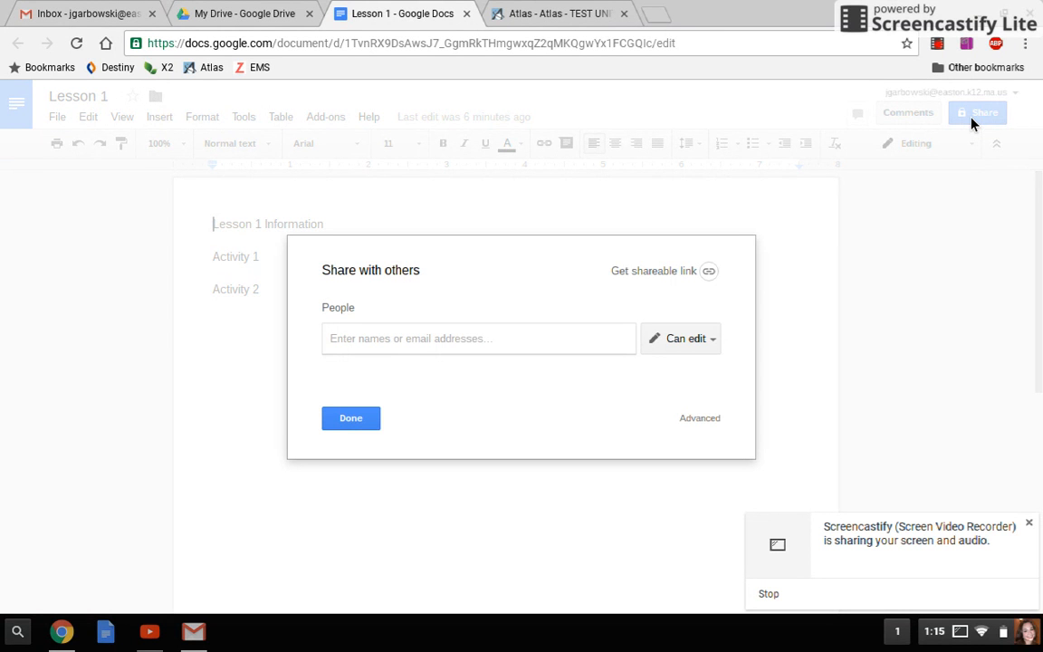
left_click(710, 273)
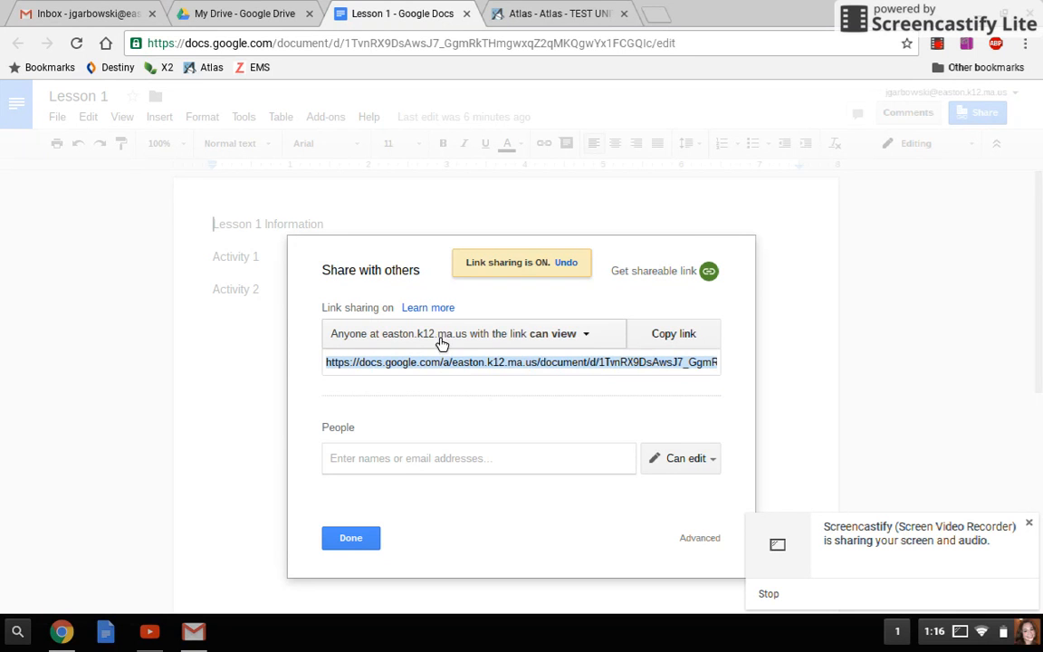
left_click(586, 334)
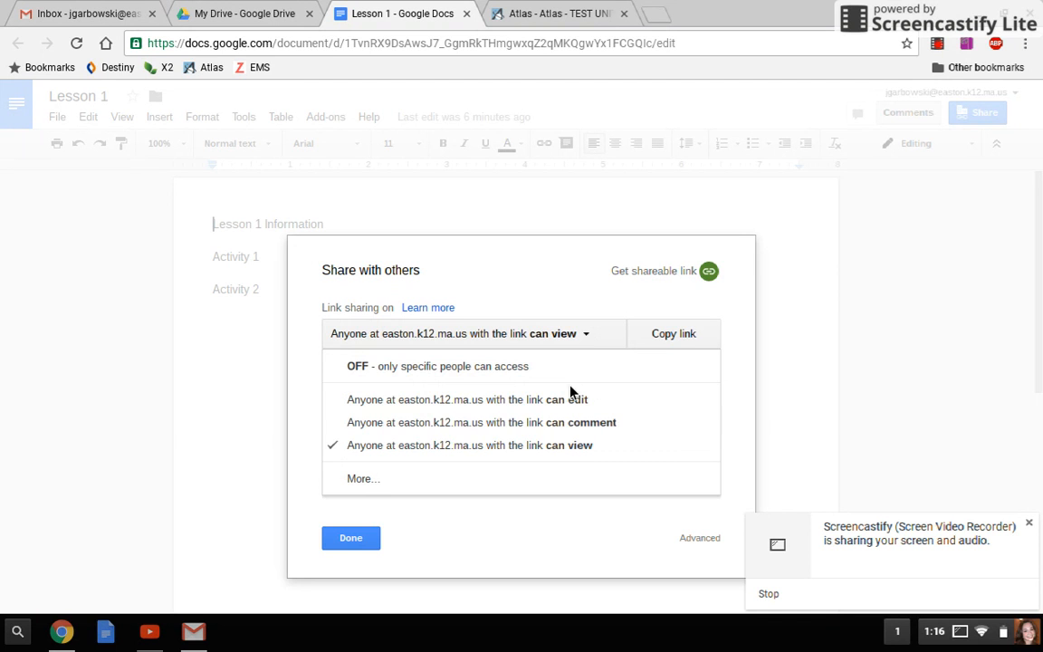
left_click(564, 426)
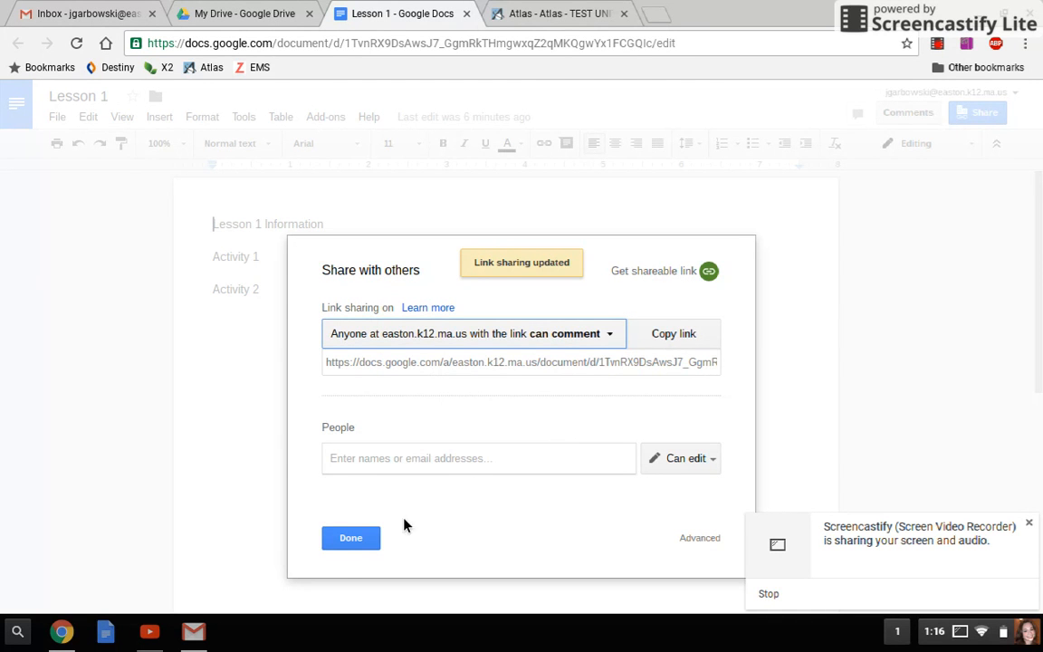
left_click(353, 546)
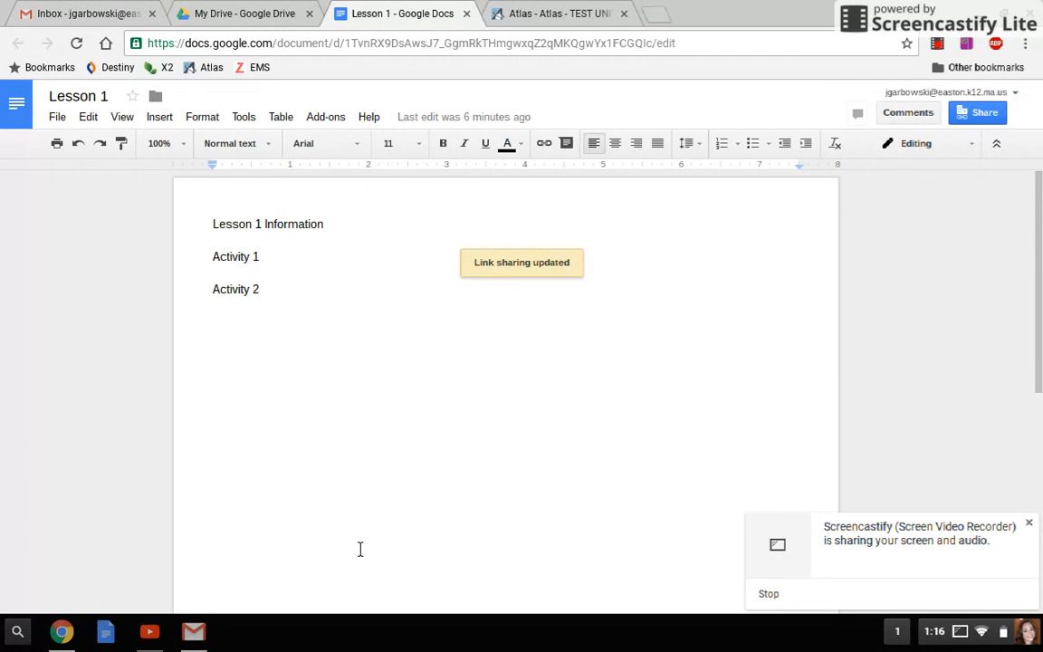
Step: Return to the Atlas unit and open its attached Lesson 1 Google document in an incognito window
left_click(510, 13)
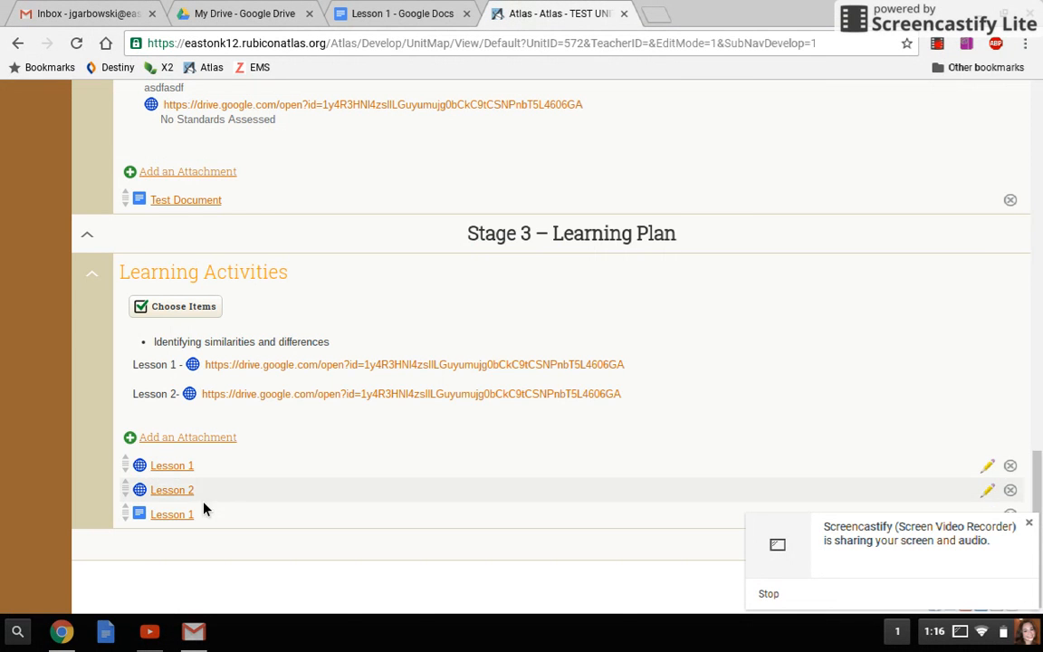
right_click(184, 516)
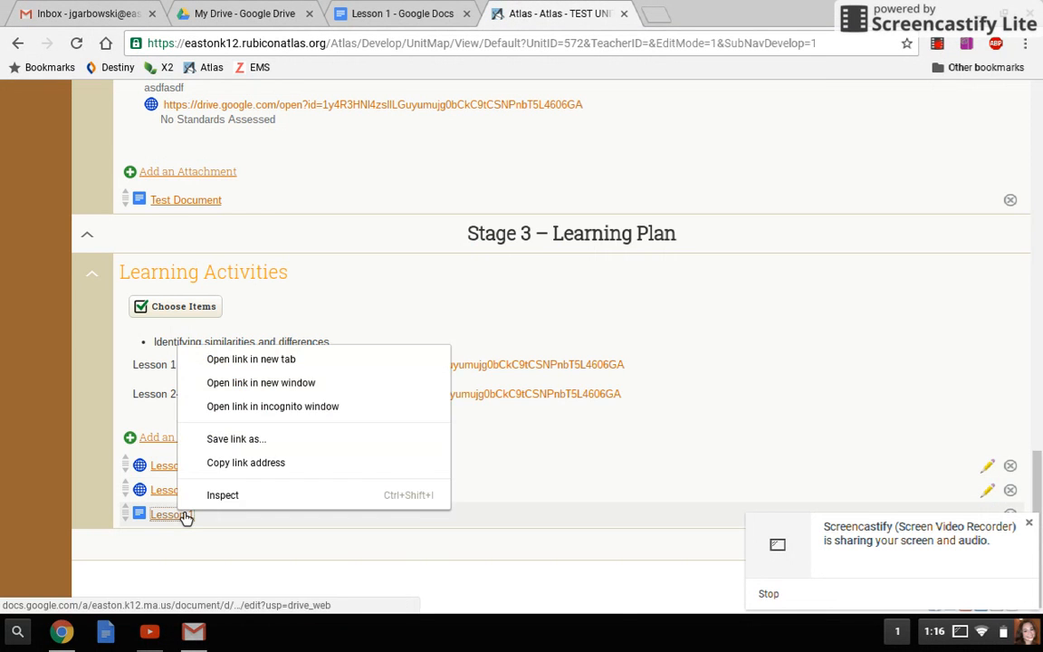
left_click(286, 409)
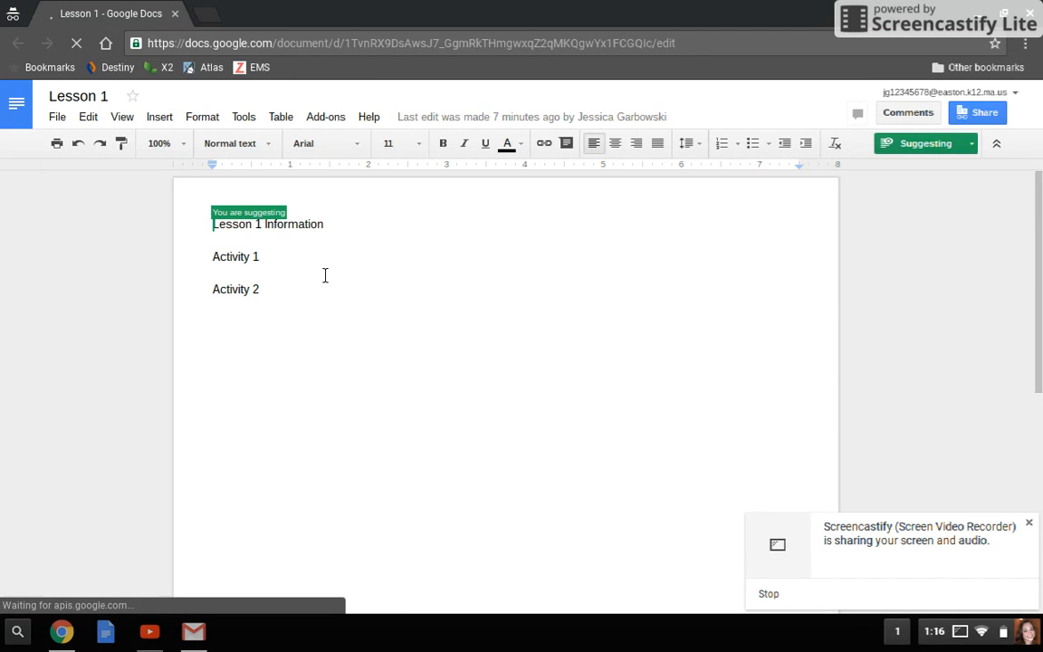
Step: Add the comment "Too hard!" to the text "Activity 1" in the Lesson 1 document
left_click(270, 263)
left_click_drag(222, 266, 211, 266)
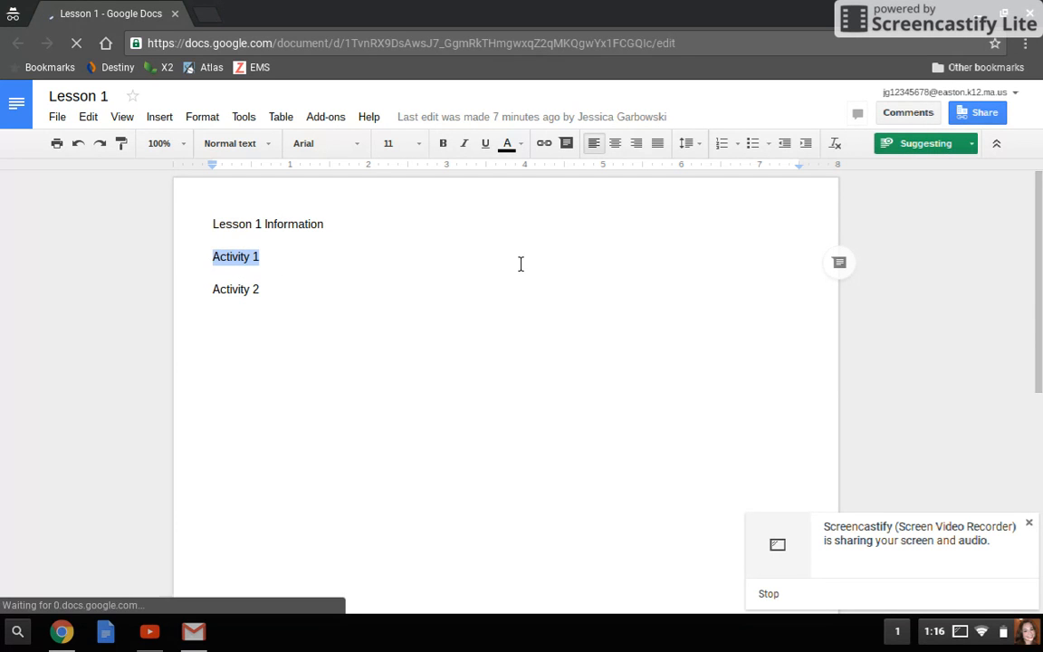
left_click(899, 117)
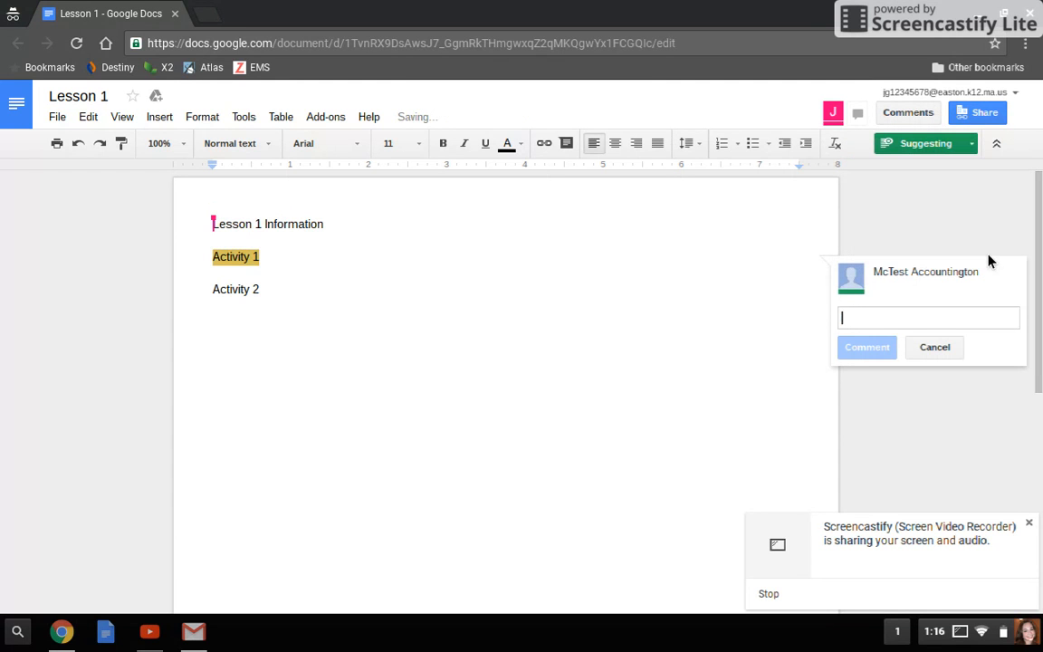
type("Too hard!")
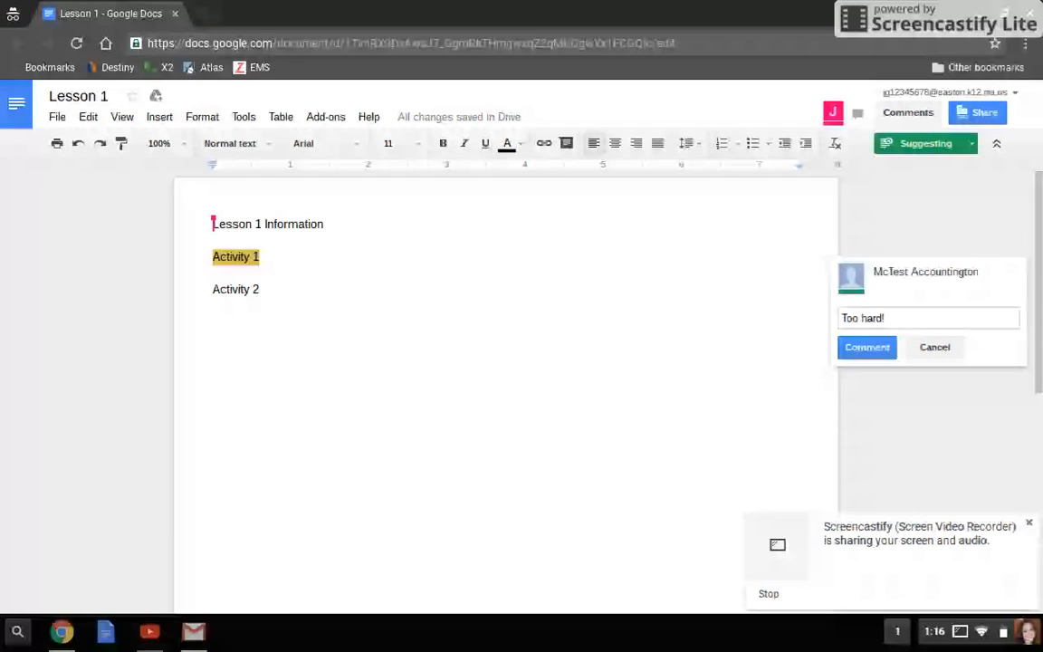
left_click(876, 350)
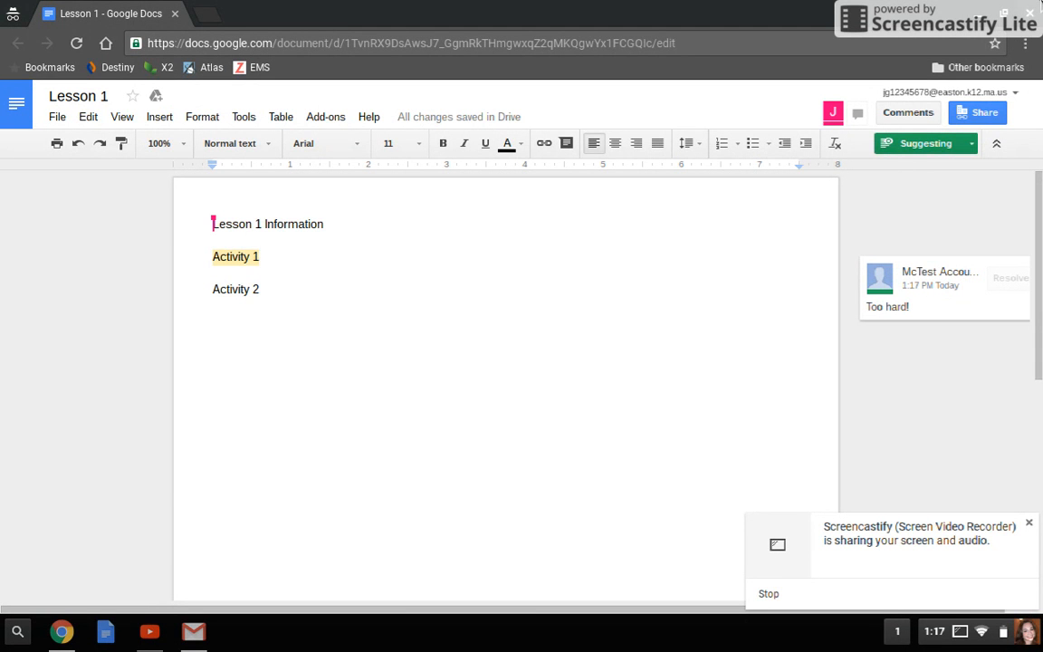
Step: Return to the Atlas unit and try to attach the Lesson 1 document from Google Drive to the Learning Activities again
key("alt+Tab")
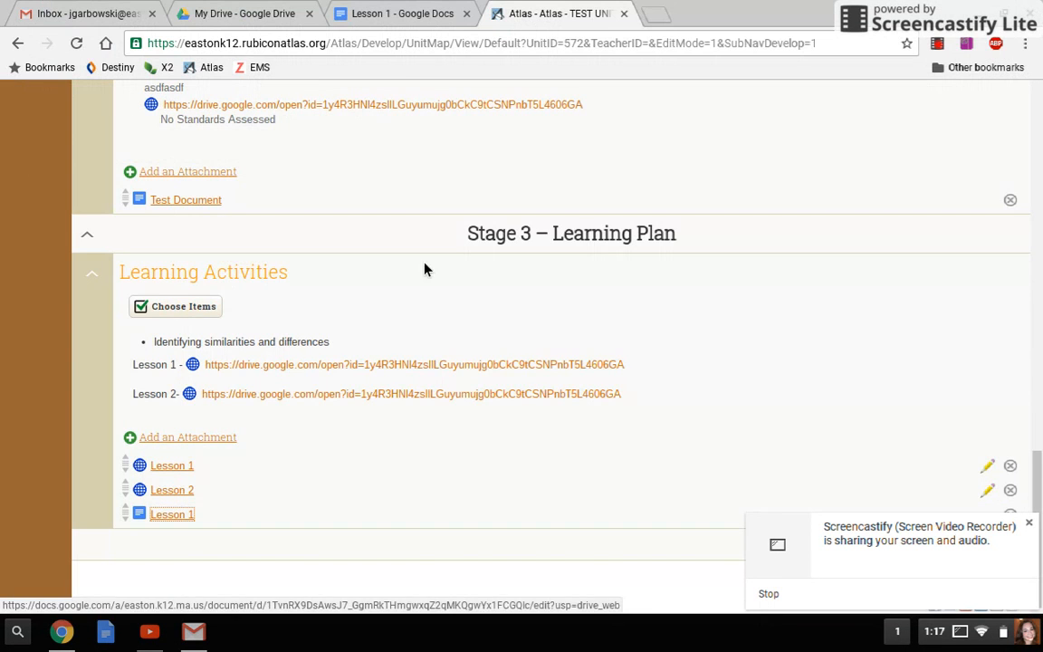
left_click(210, 437)
left_click(182, 563)
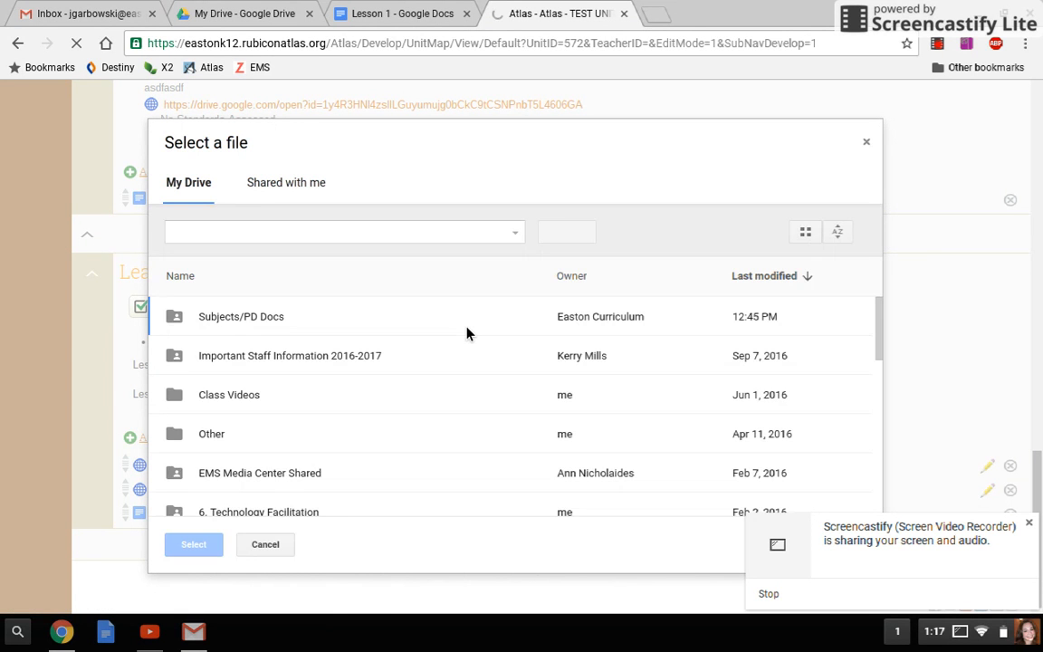
scroll(466, 334, "down", 2)
scroll(466, 334, "down", 7)
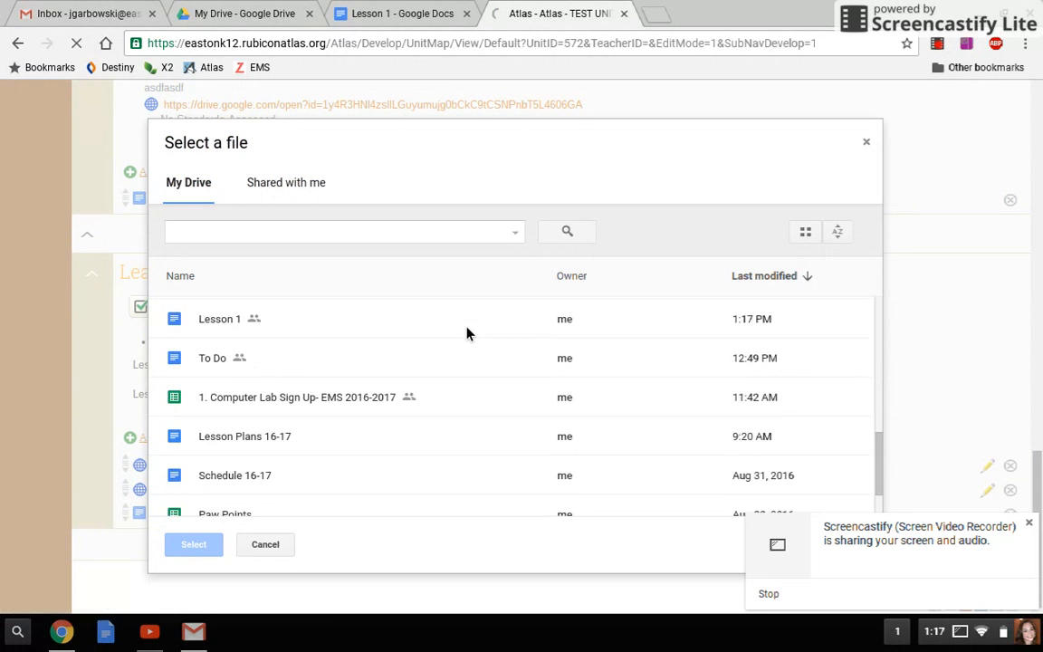
left_click(235, 302)
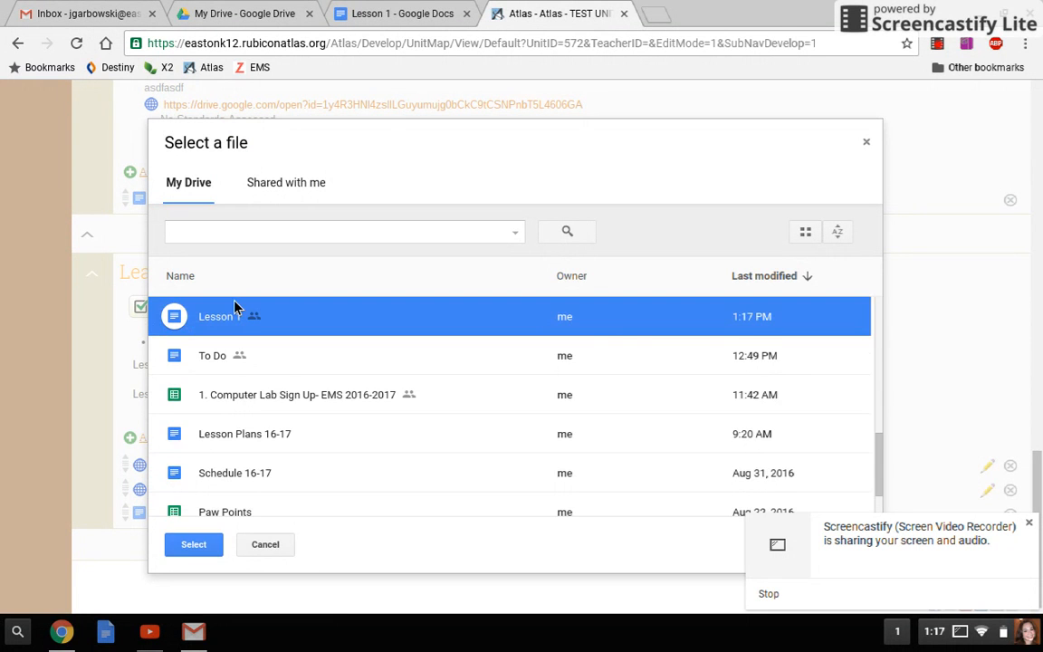
left_click(186, 547)
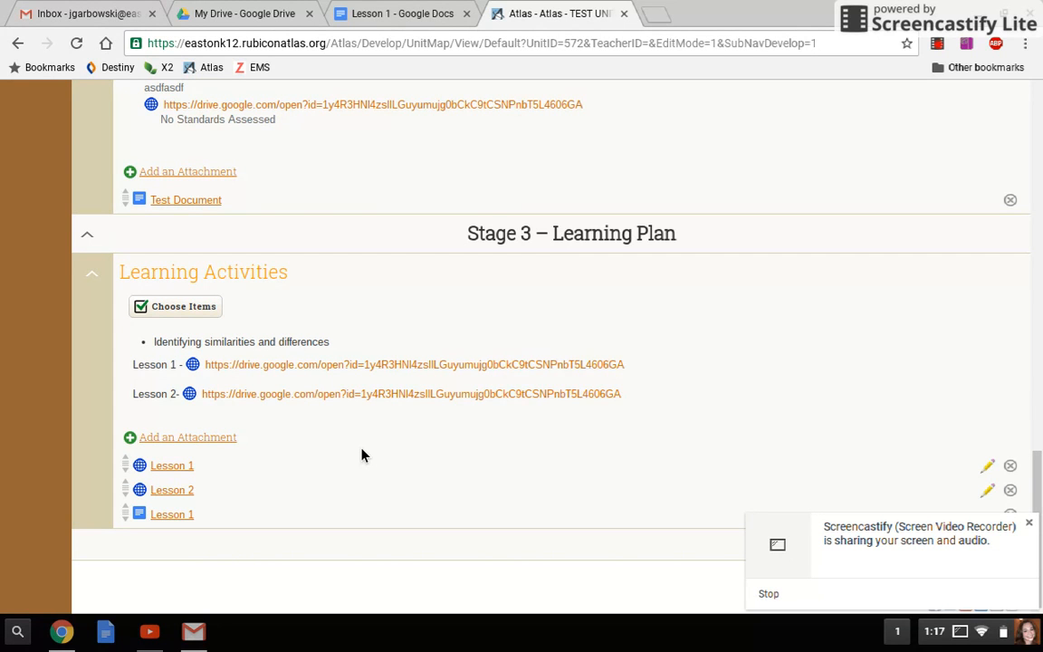
Step: Open the Groups document from Google Drive and set its link sharing so that anyone at easton.k12.ma.us with the link can comment
left_click(466, 14)
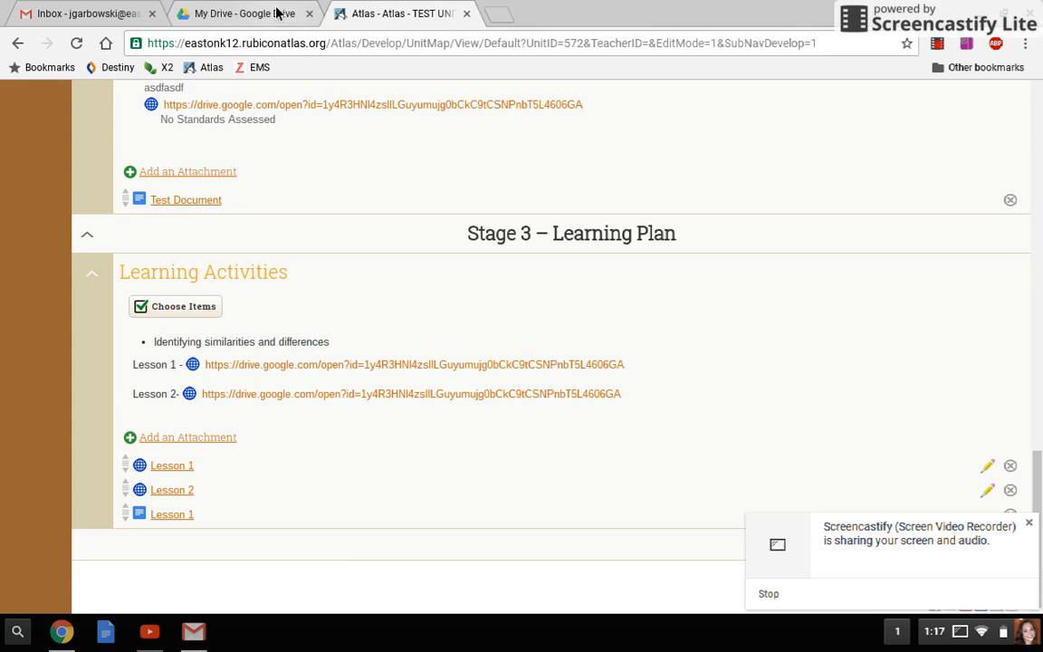
left_click(249, 13)
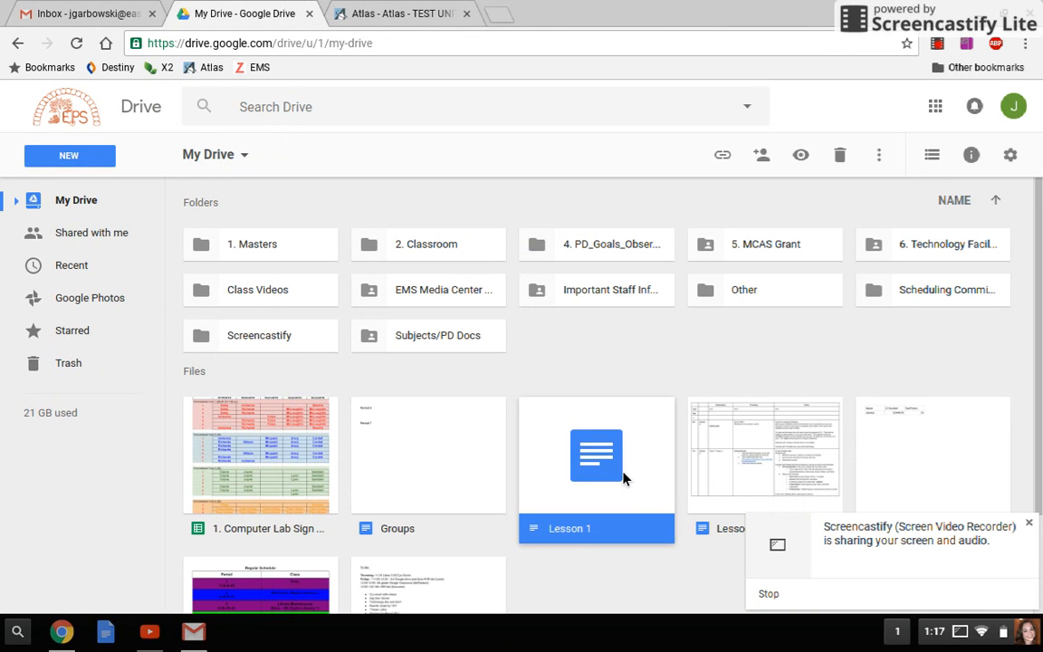
double_click(442, 463)
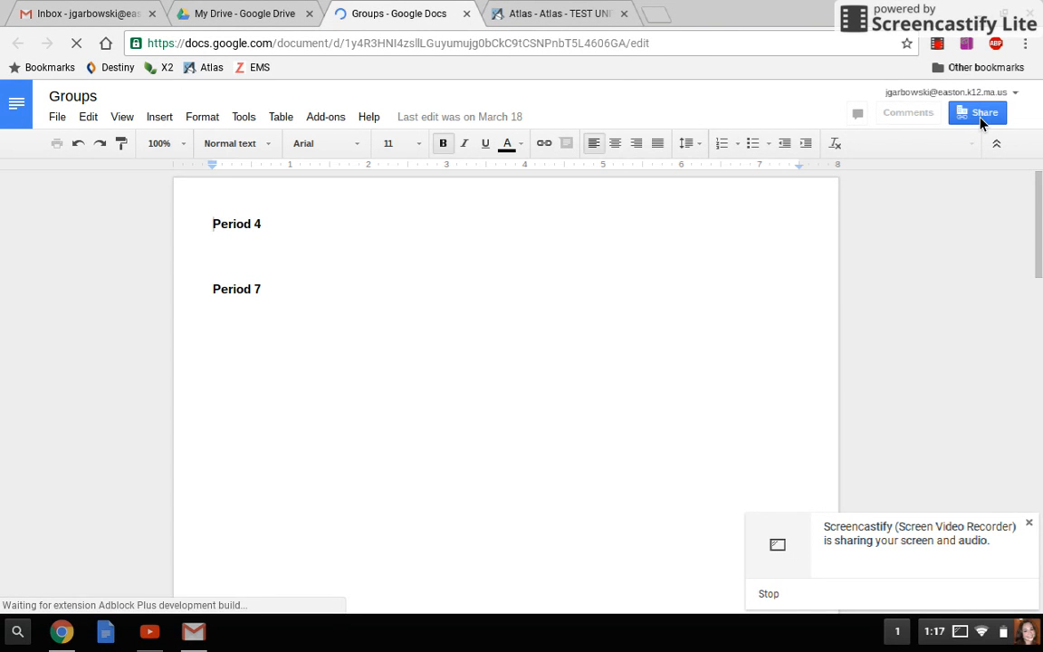
left_click(980, 116)
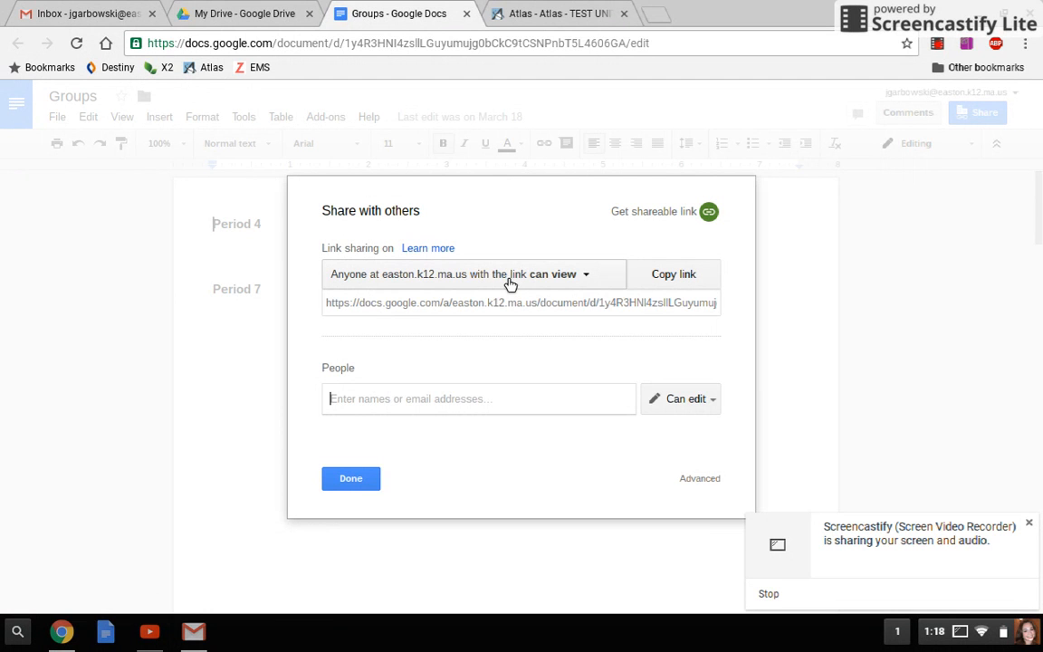
left_click(561, 280)
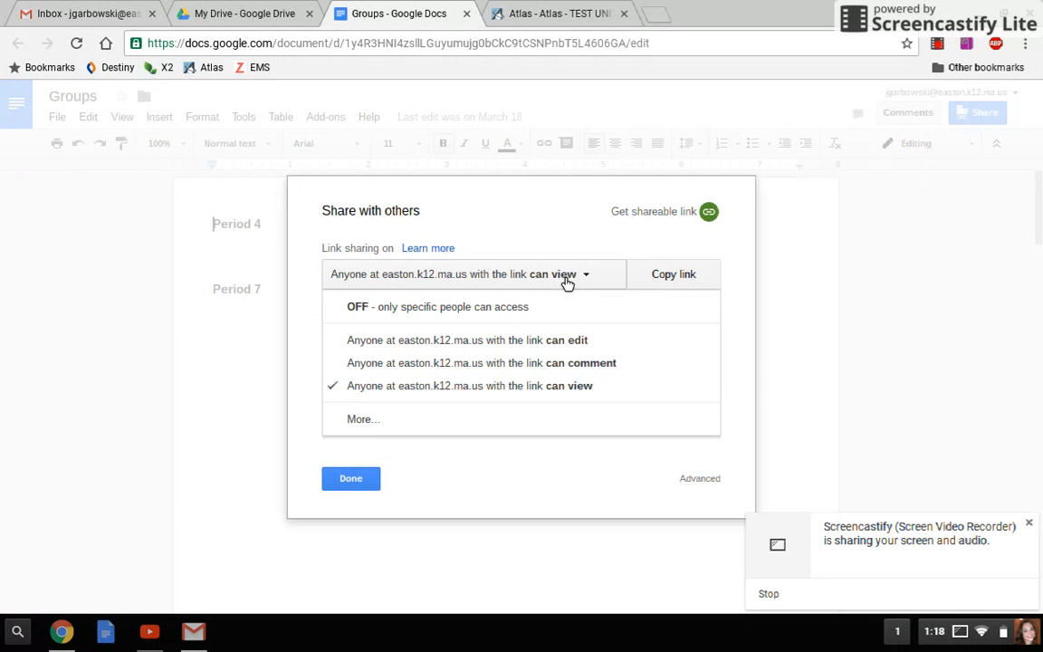
left_click(551, 362)
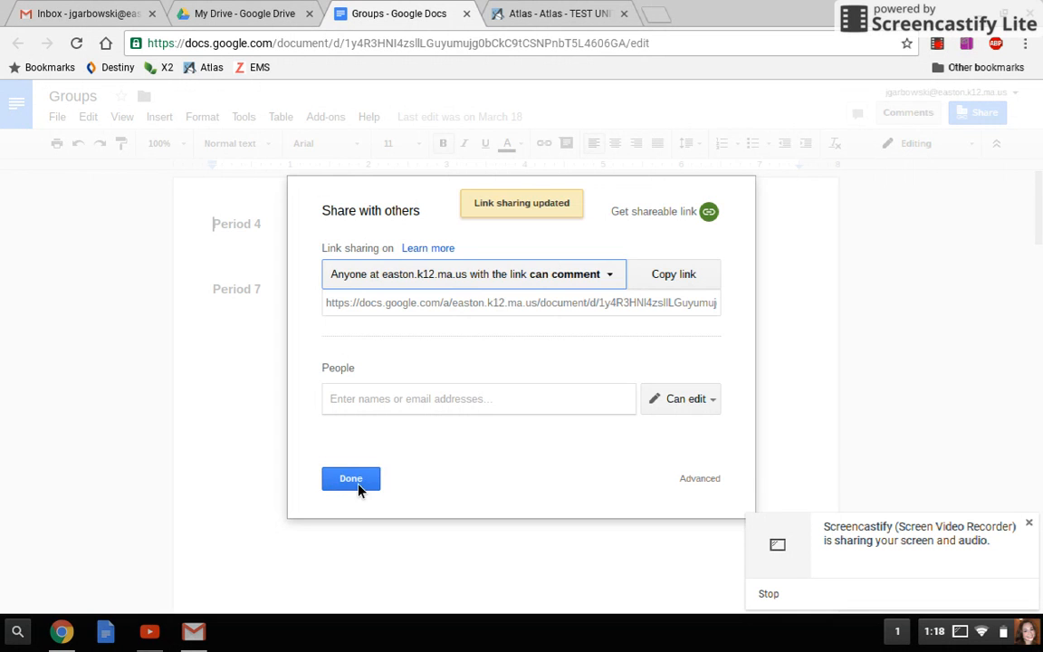
left_click(351, 479)
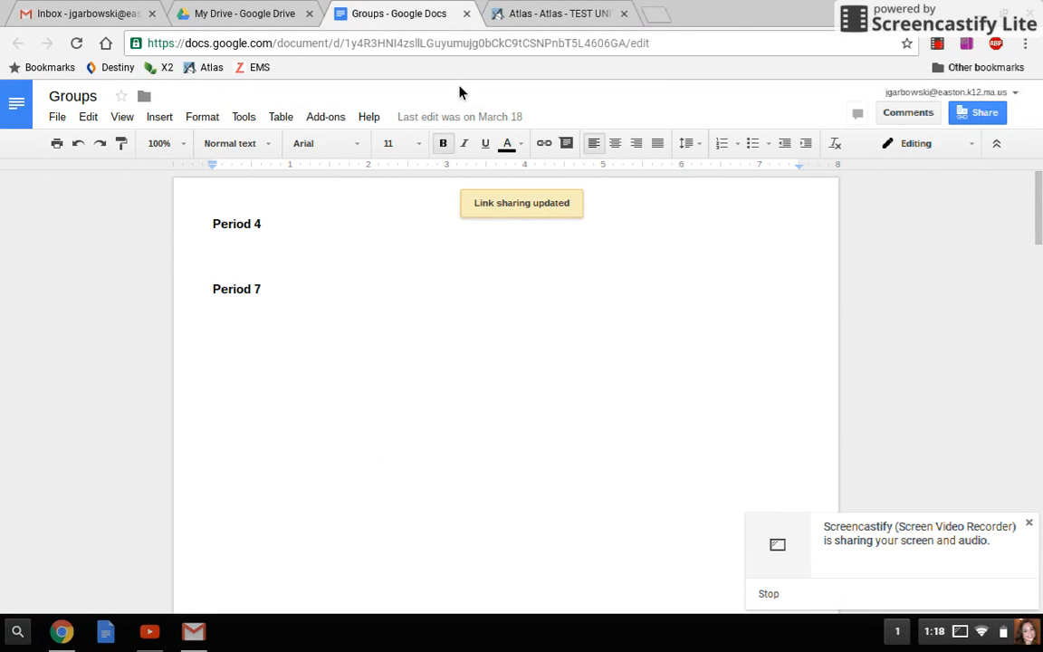
Step: Switch between the Groups document and the Atlas unit, ending at the attachments in Stage 3 – Learning Plan
left_click(543, 11)
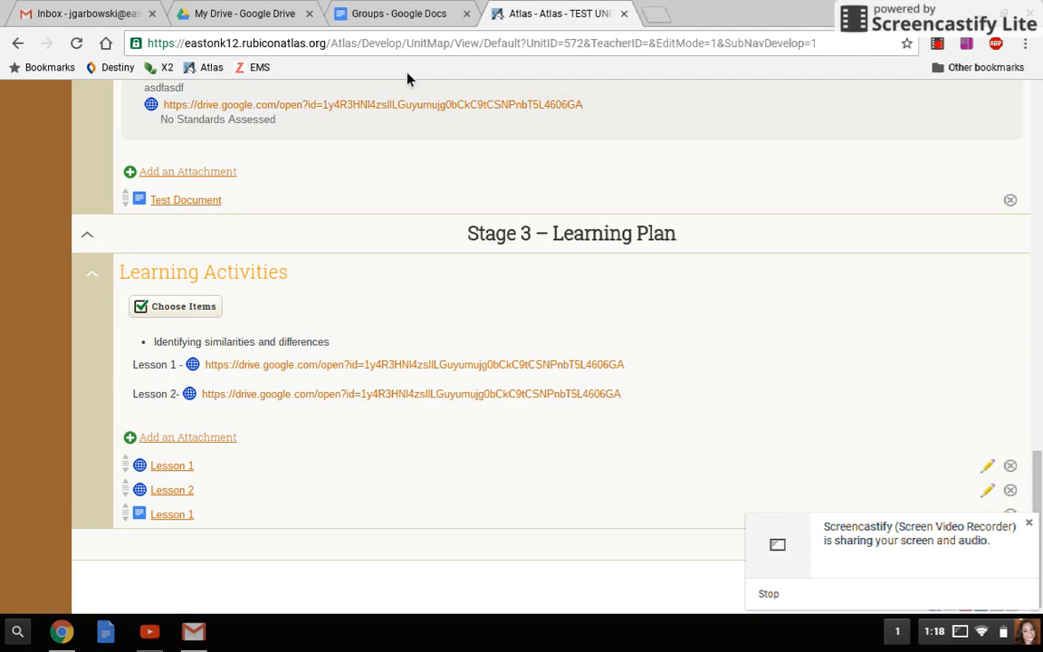
left_click(391, 18)
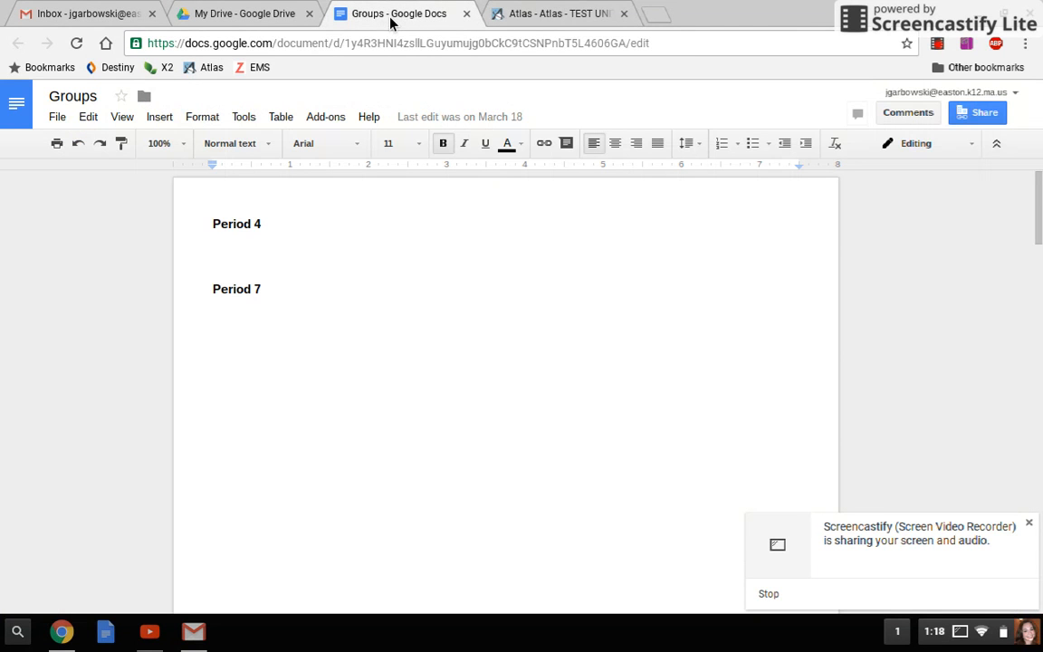
left_click(532, 11)
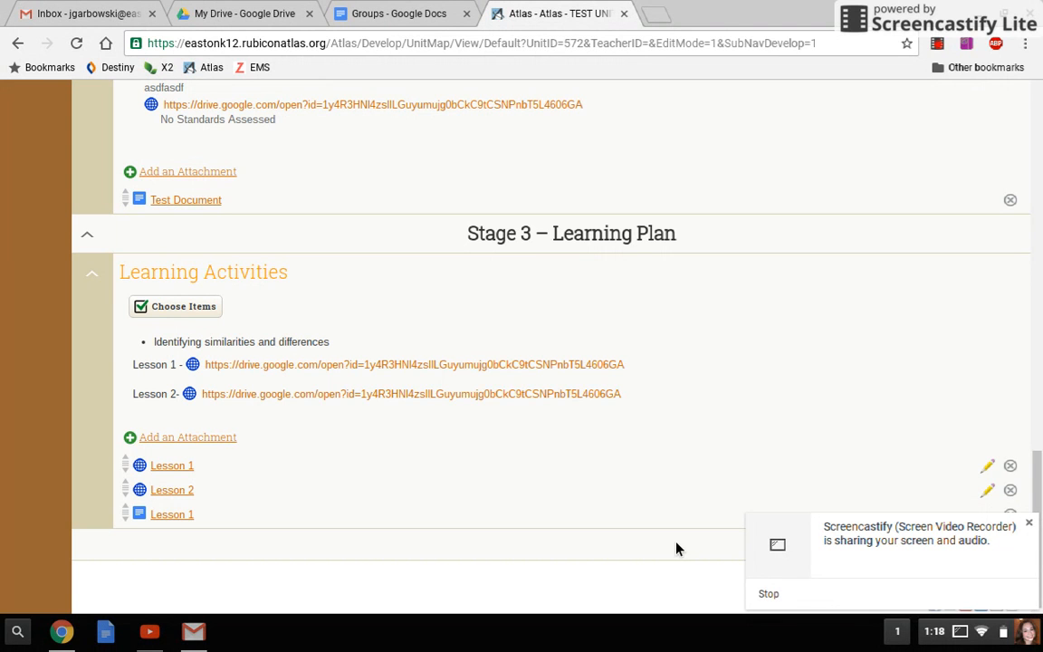